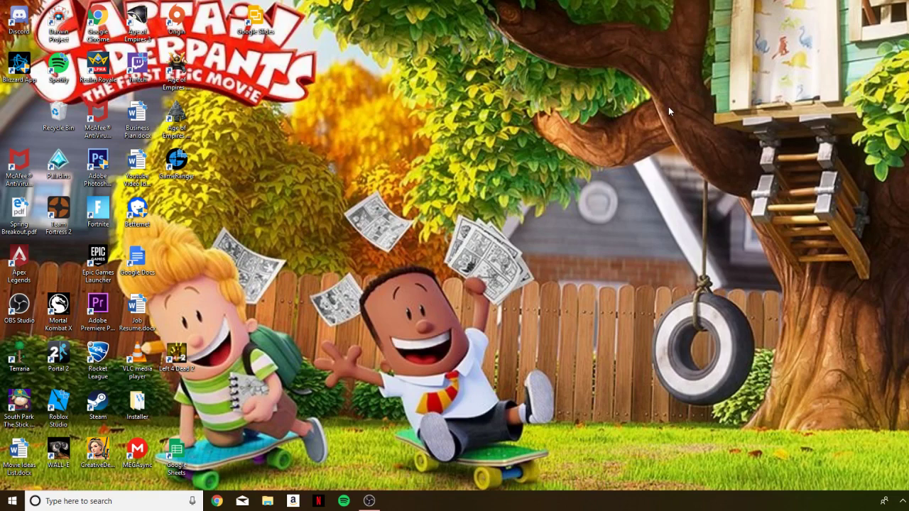
Find the Epic Games Launcher shortcut in the Desktop folder in File Explorer, then return to the desktop
{"action": "left_click", "coordinate": [267, 501]}
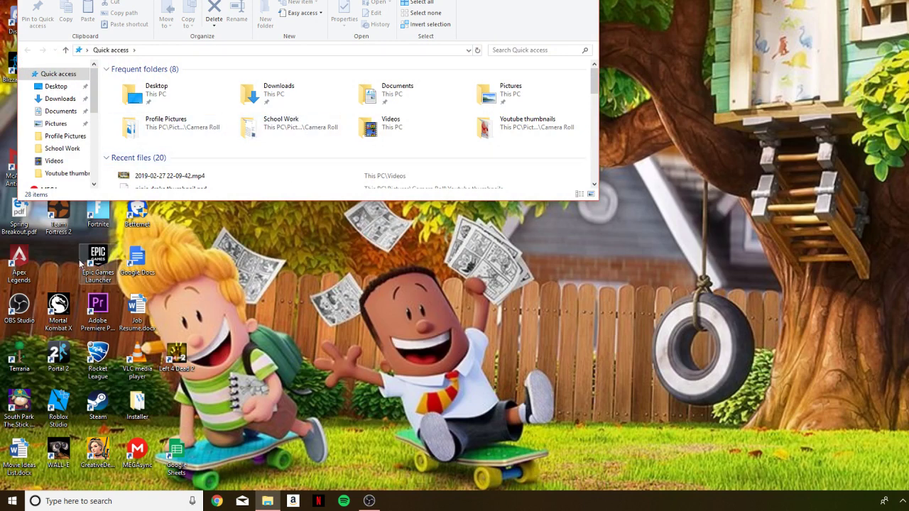
{"action": "left_click", "coordinate": [71, 87]}
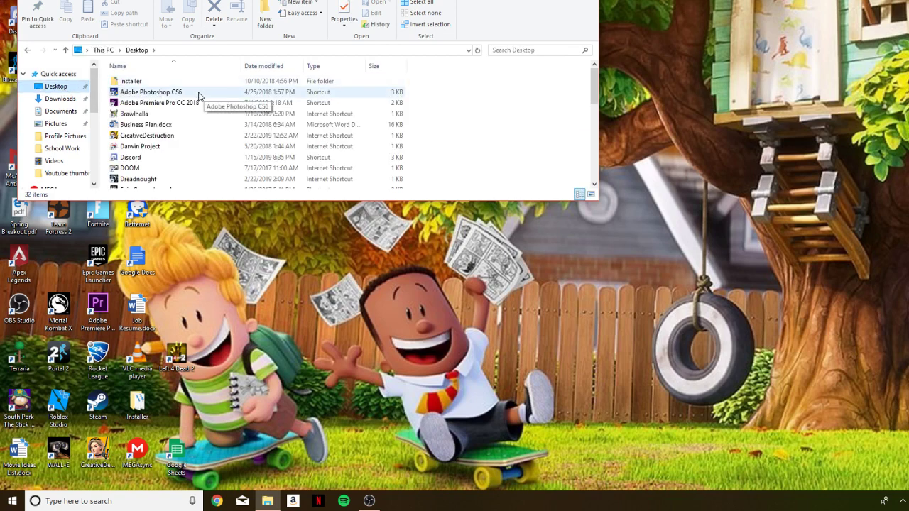
{"action": "scroll", "coordinate": [174, 91], "scroll_direction": "down", "scroll_amount": 1}
{"action": "scroll", "coordinate": [172, 91], "scroll_direction": "down", "scroll_amount": 2}
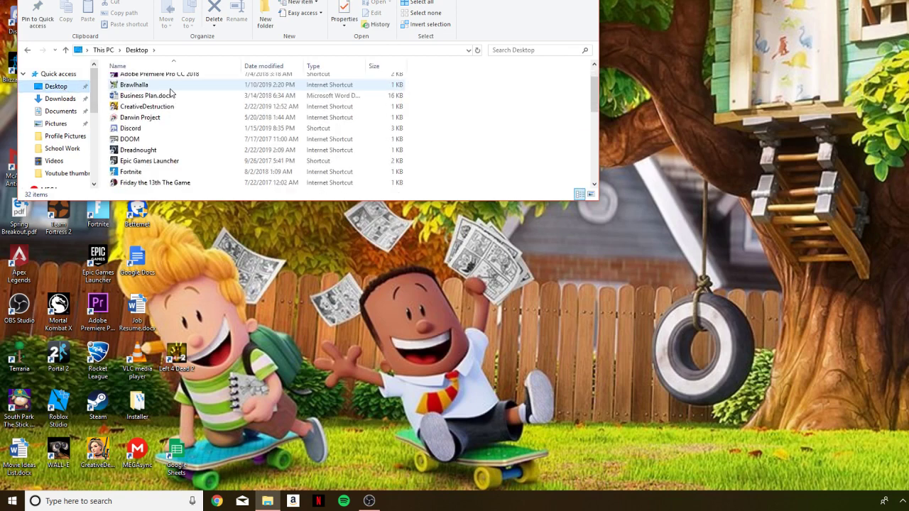
{"action": "scroll", "coordinate": [170, 95], "scroll_direction": "down", "scroll_amount": 1}
{"action": "scroll", "coordinate": [170, 95], "scroll_direction": "down", "scroll_amount": 1}
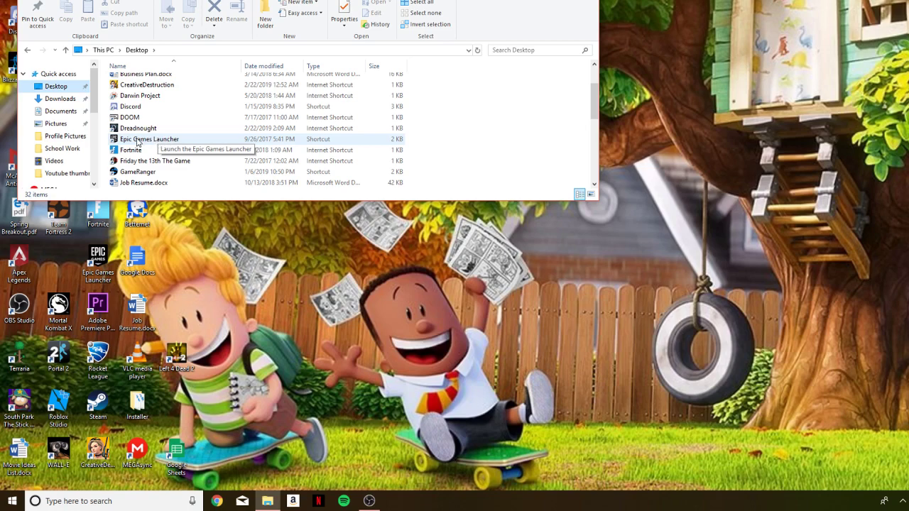
{"action": "left_click", "coordinate": [137, 143]}
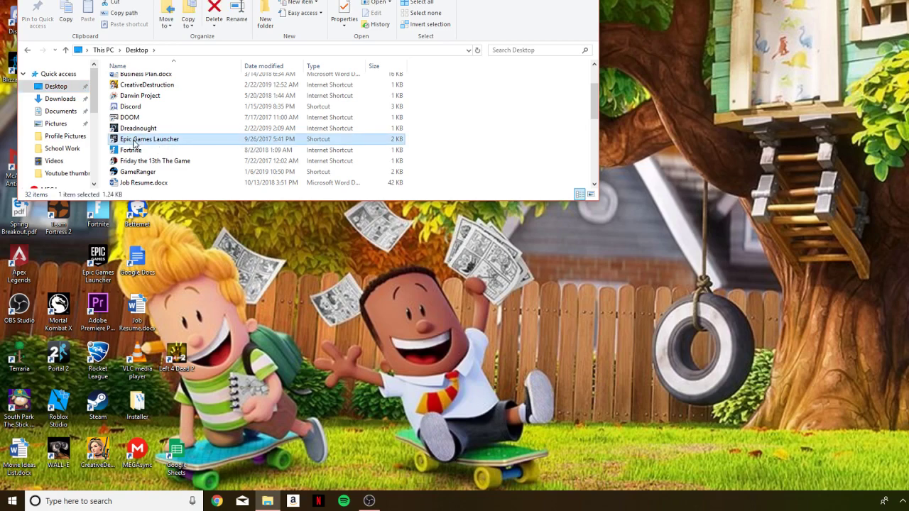
{"action": "right_click", "coordinate": [136, 142]}
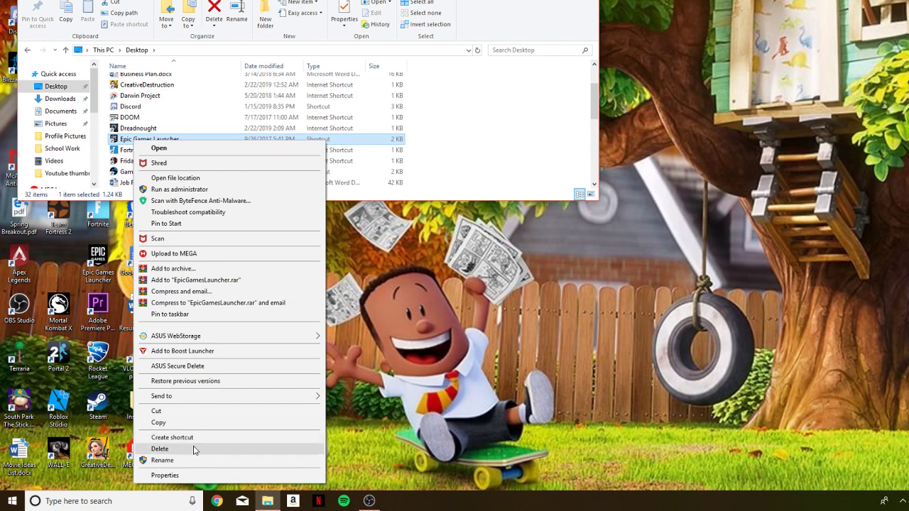
{"action": "left_click", "coordinate": [376, 397]}
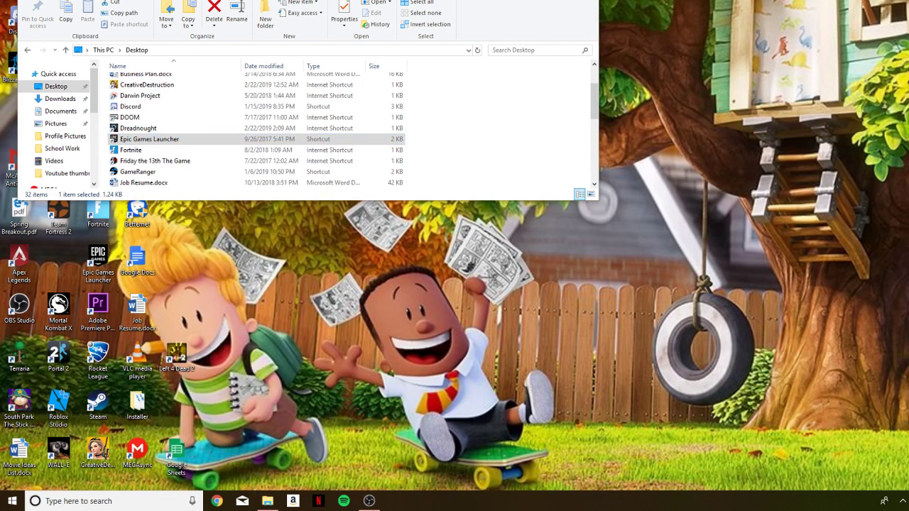
{"action": "key", "text": "super+d"}
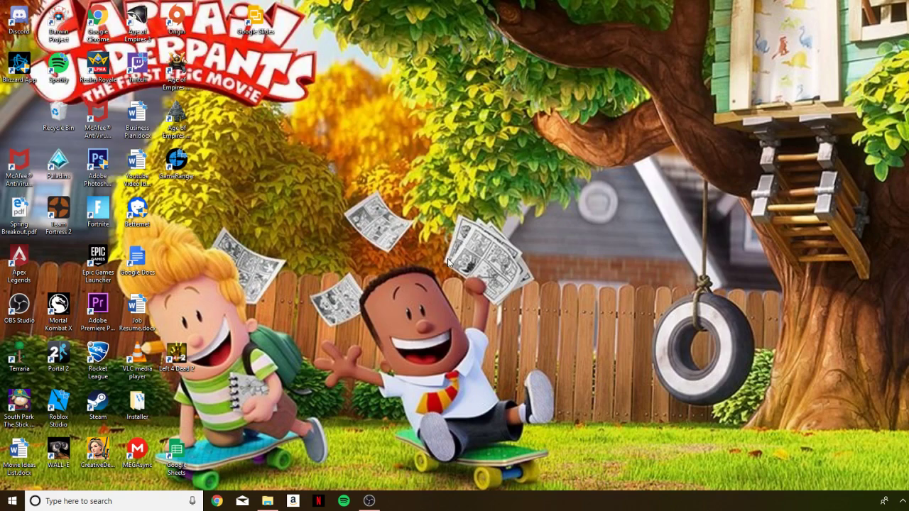
Search Windows for 'uni' and open Add or remove programs
{"action": "left_click", "coordinate": [107, 500]}
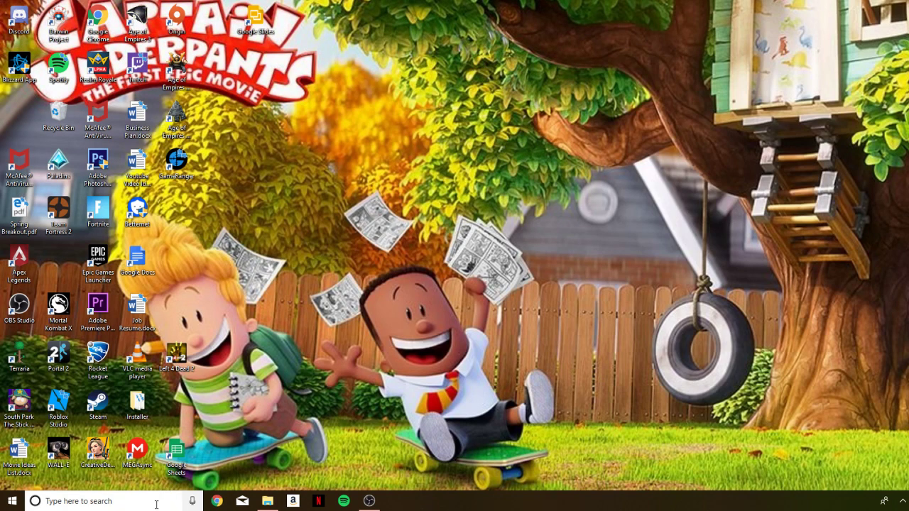
{"action": "type", "text": "unis"}
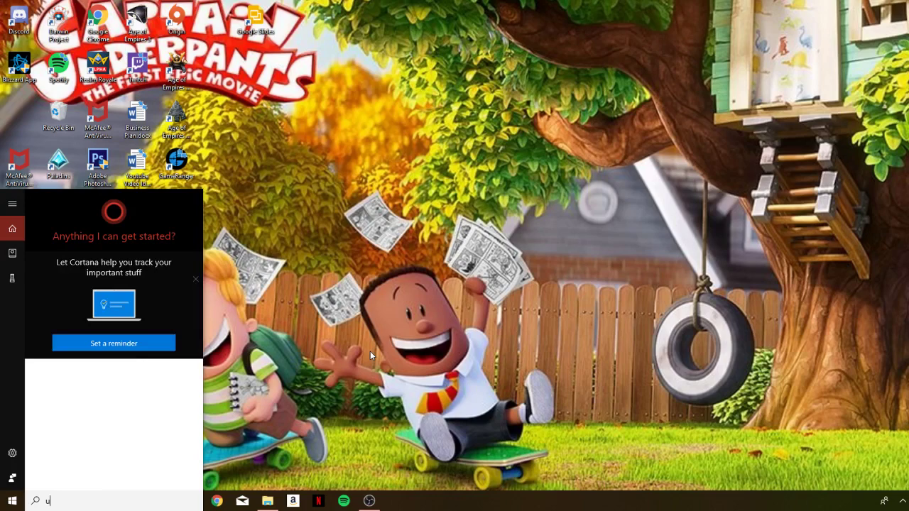
{"action": "key", "text": "BackSpace"}
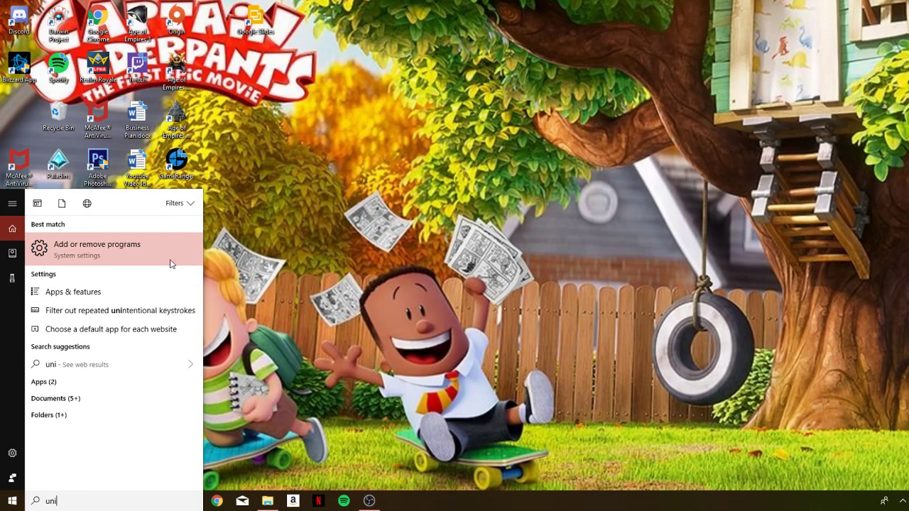
{"action": "left_click", "coordinate": [128, 251]}
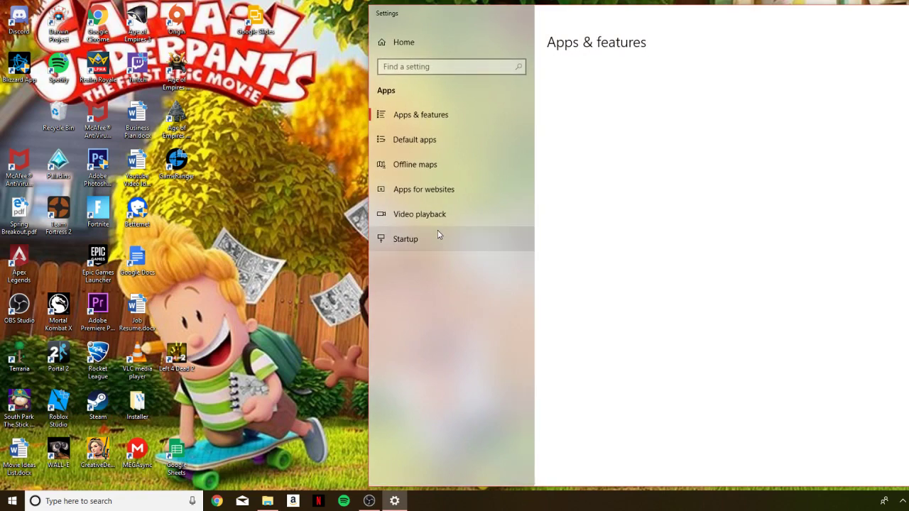
Uninstall Epic Games Launcher from the Apps & features list and confirm the uninstall
{"action": "scroll", "coordinate": [568, 152], "scroll_direction": "down", "scroll_amount": 3}
{"action": "scroll", "coordinate": [582, 148], "scroll_direction": "down", "scroll_amount": 3}
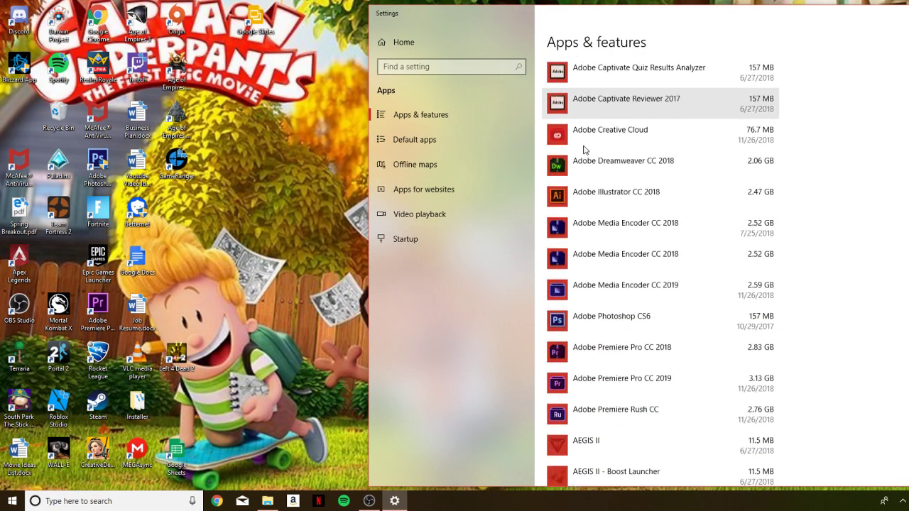
{"action": "scroll", "coordinate": [583, 147], "scroll_direction": "down", "scroll_amount": 3}
{"action": "scroll", "coordinate": [584, 147], "scroll_direction": "down", "scroll_amount": 5}
{"action": "scroll", "coordinate": [583, 149], "scroll_direction": "down", "scroll_amount": 5}
{"action": "scroll", "coordinate": [576, 151], "scroll_direction": "down", "scroll_amount": 5}
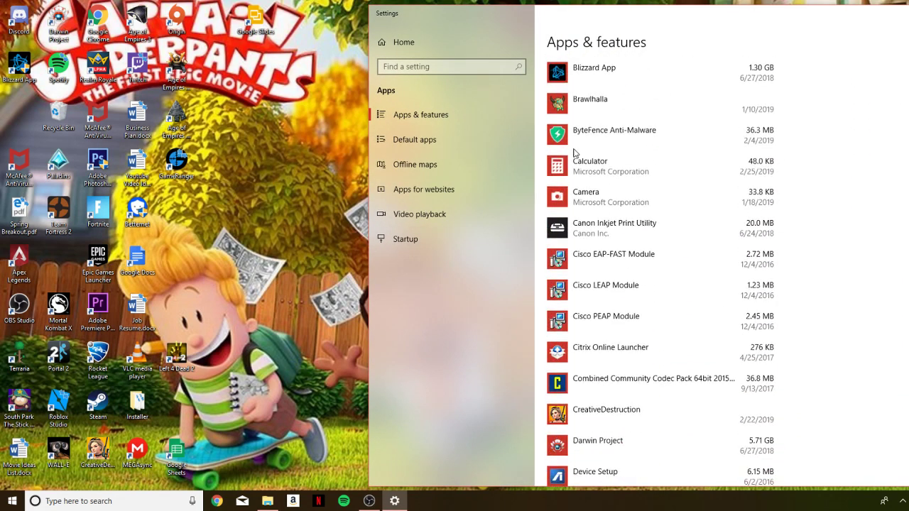
{"action": "scroll", "coordinate": [574, 153], "scroll_direction": "down", "scroll_amount": 3}
{"action": "scroll", "coordinate": [574, 152], "scroll_direction": "down", "scroll_amount": 3}
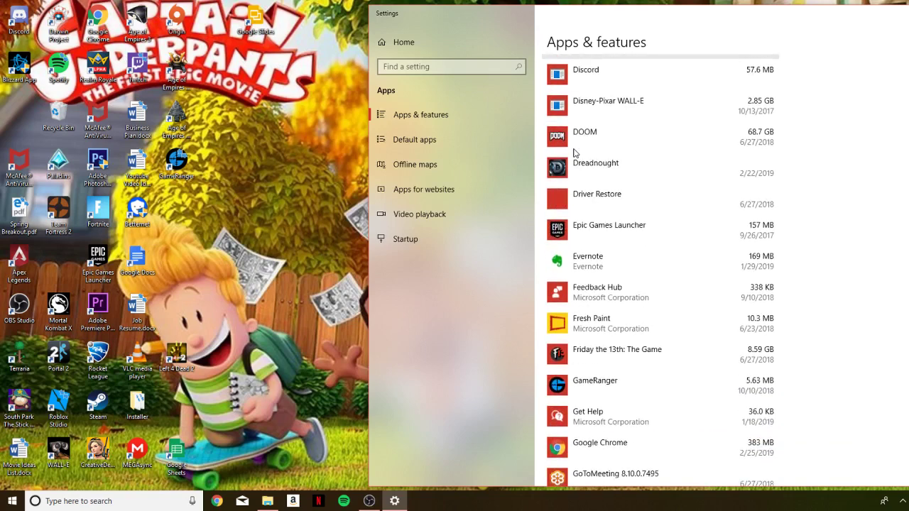
{"action": "left_click", "coordinate": [618, 230]}
{"action": "left_click", "coordinate": [751, 231]}
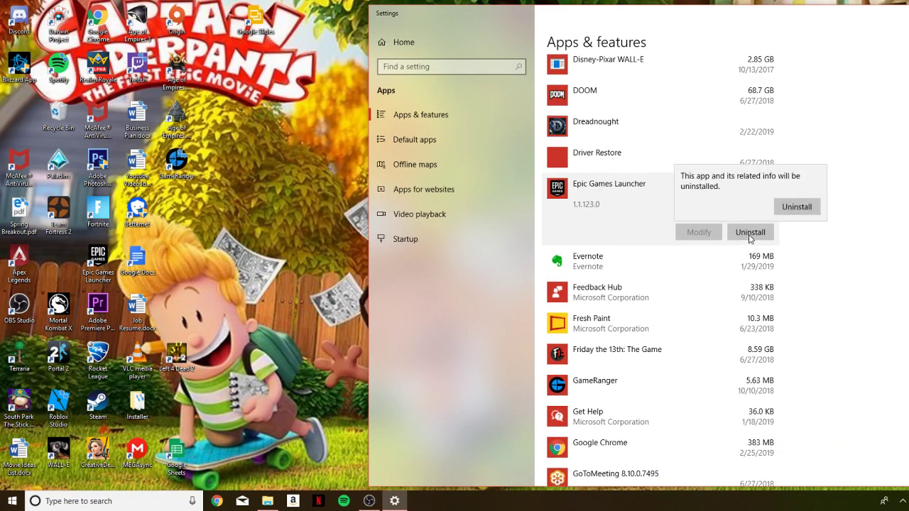
{"action": "left_click", "coordinate": [797, 206]}
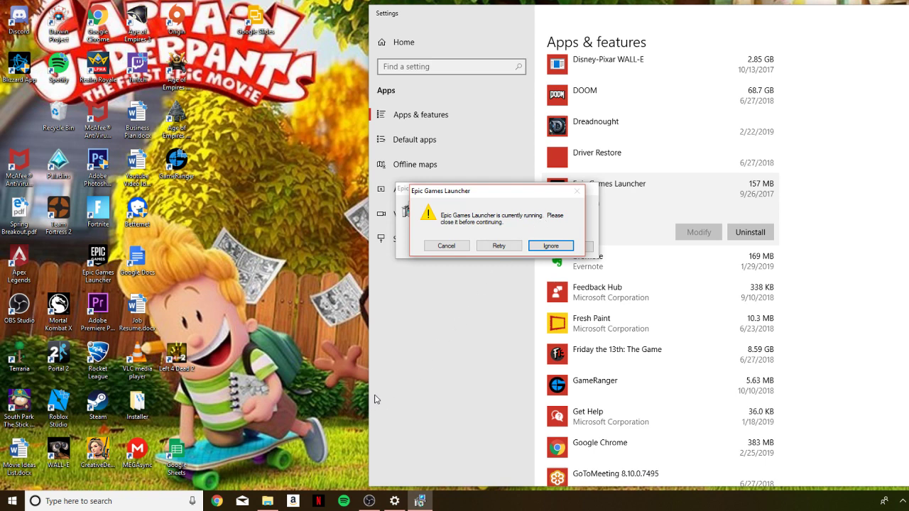
Search 'task' and launch Task Manager
{"action": "left_click", "coordinate": [117, 501]}
{"action": "type", "text": "task"}
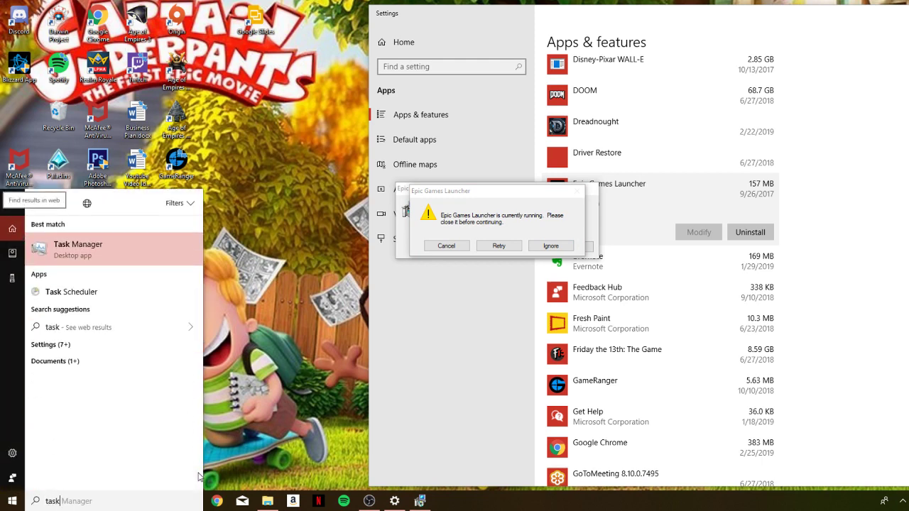
{"action": "left_click", "coordinate": [158, 254]}
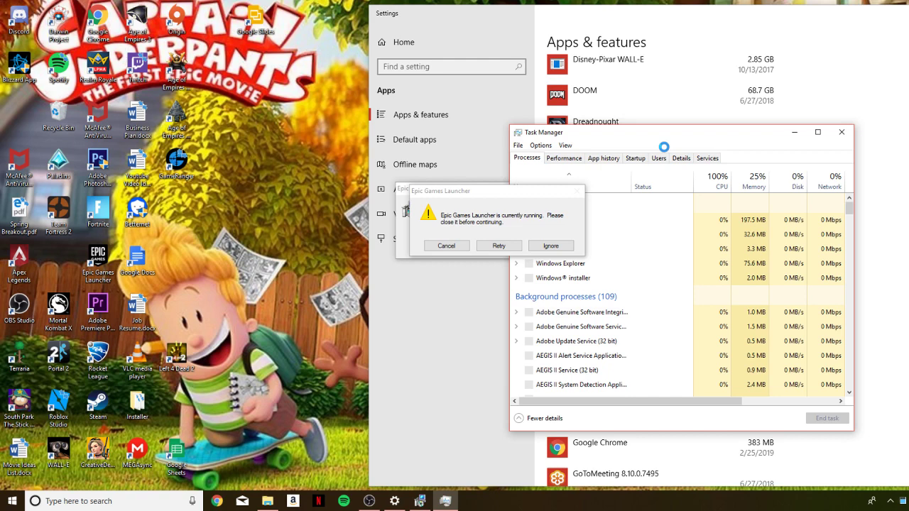
End the EpicGamesLauncher task, then minimize Task Manager and return to the uninstall dialog
{"action": "scroll", "coordinate": [693, 292], "scroll_direction": "down", "scroll_amount": 3}
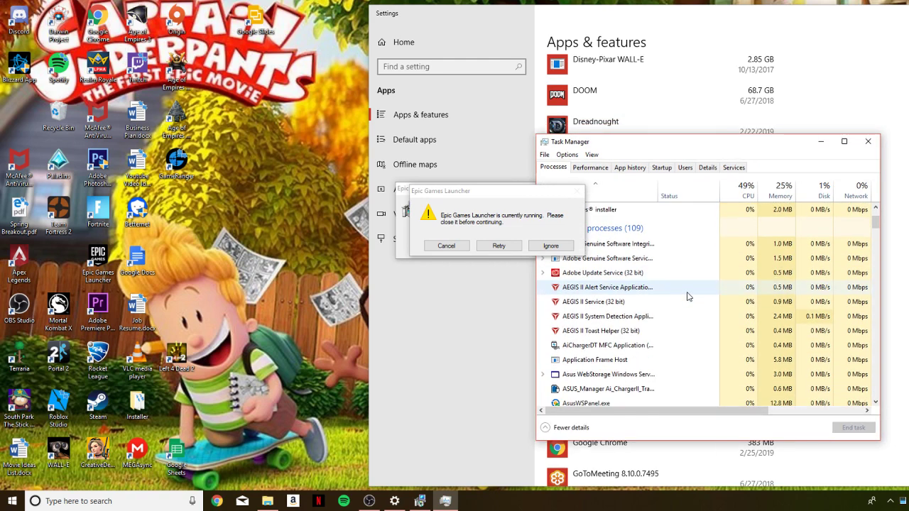
{"action": "scroll", "coordinate": [689, 296], "scroll_direction": "down", "scroll_amount": 3}
{"action": "scroll", "coordinate": [676, 309], "scroll_direction": "down", "scroll_amount": 2}
{"action": "scroll", "coordinate": [677, 310], "scroll_direction": "down", "scroll_amount": 2}
{"action": "scroll", "coordinate": [675, 317], "scroll_direction": "down", "scroll_amount": 1}
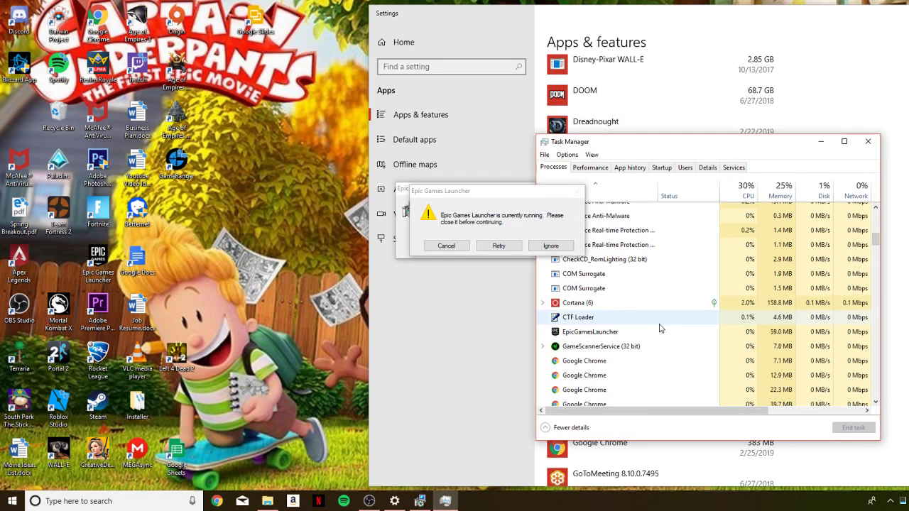
{"action": "right_click", "coordinate": [612, 333]}
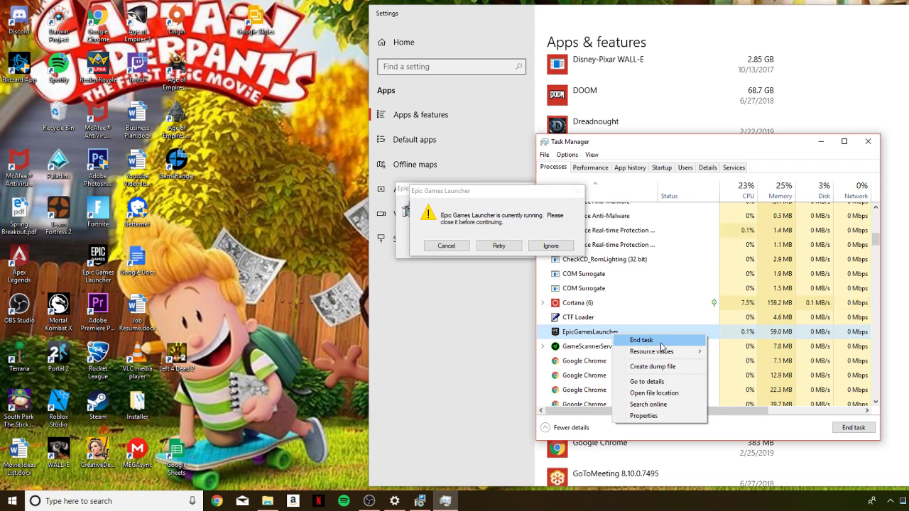
{"action": "left_click", "coordinate": [661, 343]}
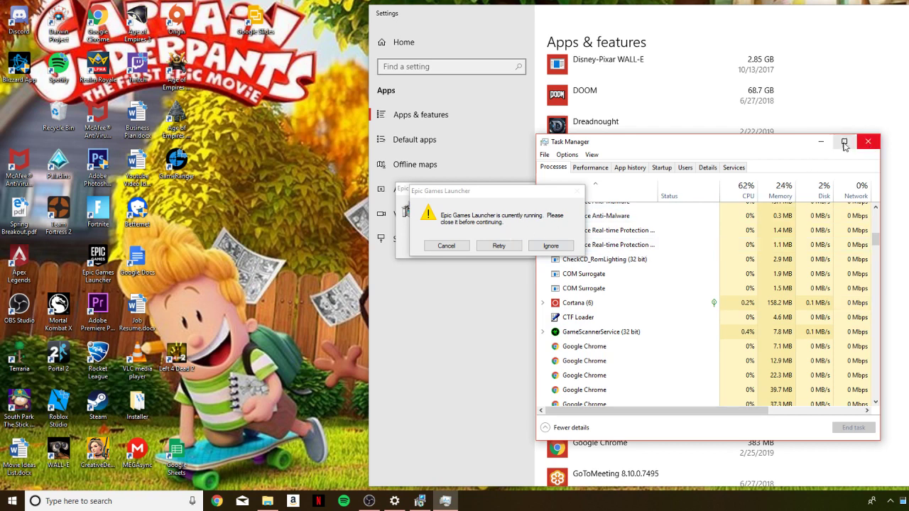
{"action": "left_click", "coordinate": [821, 142]}
{"action": "left_click", "coordinate": [498, 245]}
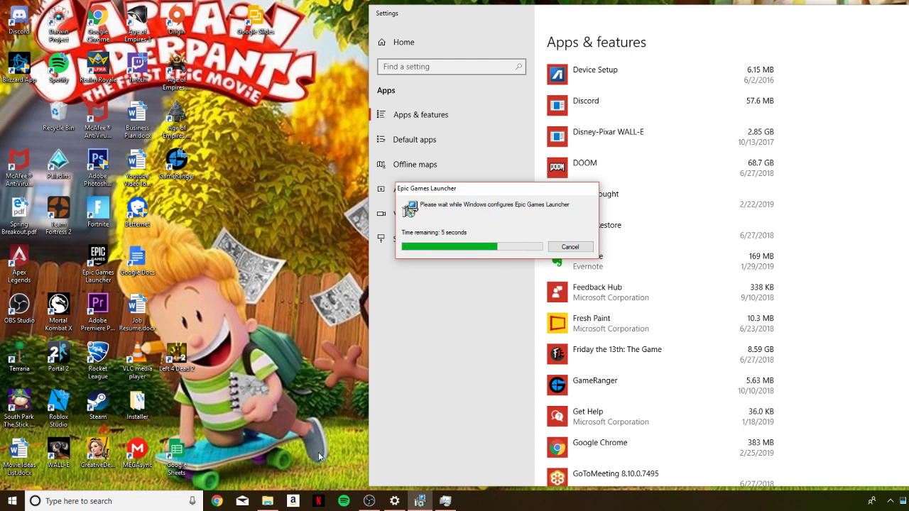
Once the Epic Games Launcher removal finishes, launch File Explorer from the taskbar
{"action": "left_click", "coordinate": [268, 499]}
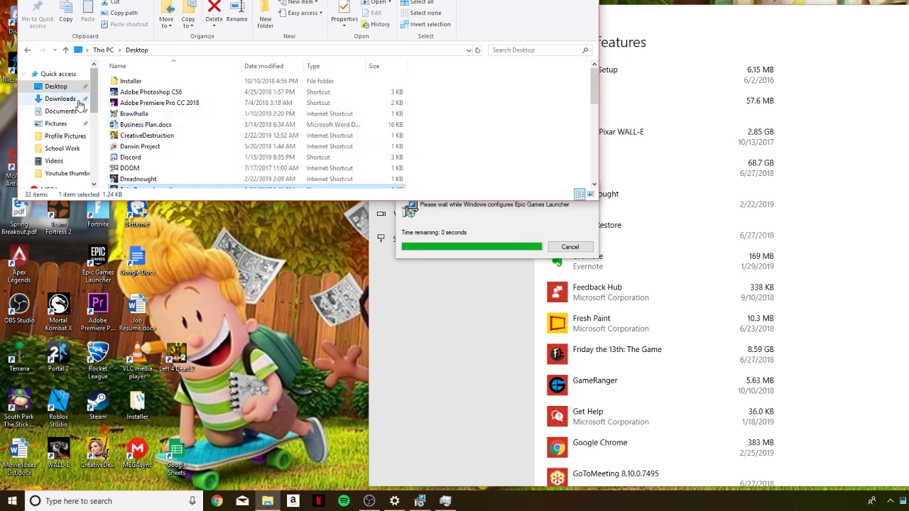
Find EpicInstaller-6.3.0.msi in Downloads by searching 'epic'
{"action": "left_click", "coordinate": [62, 99]}
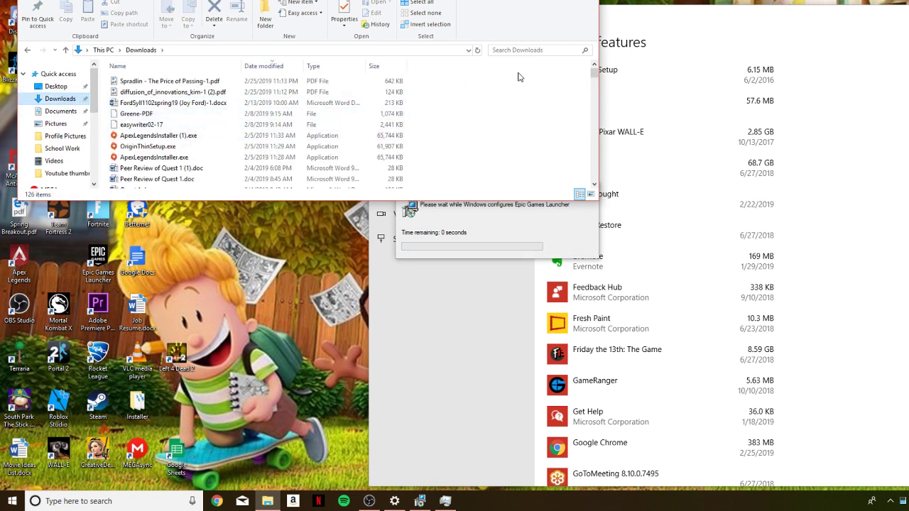
{"action": "left_click", "coordinate": [547, 48]}
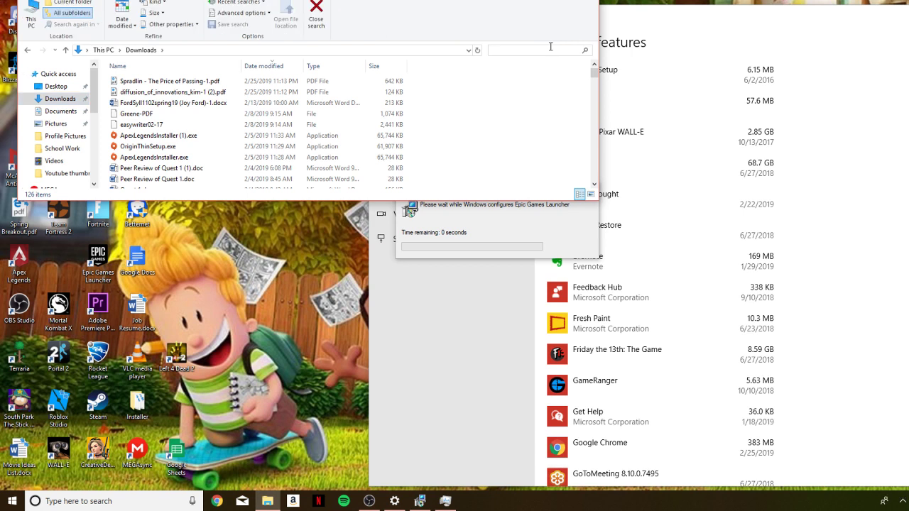
{"action": "type", "text": "epic"}
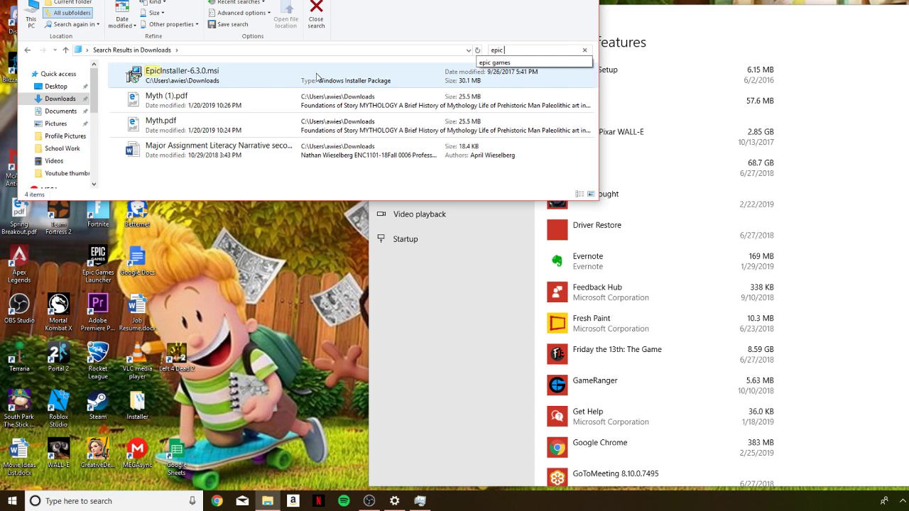
{"action": "left_click", "coordinate": [317, 77]}
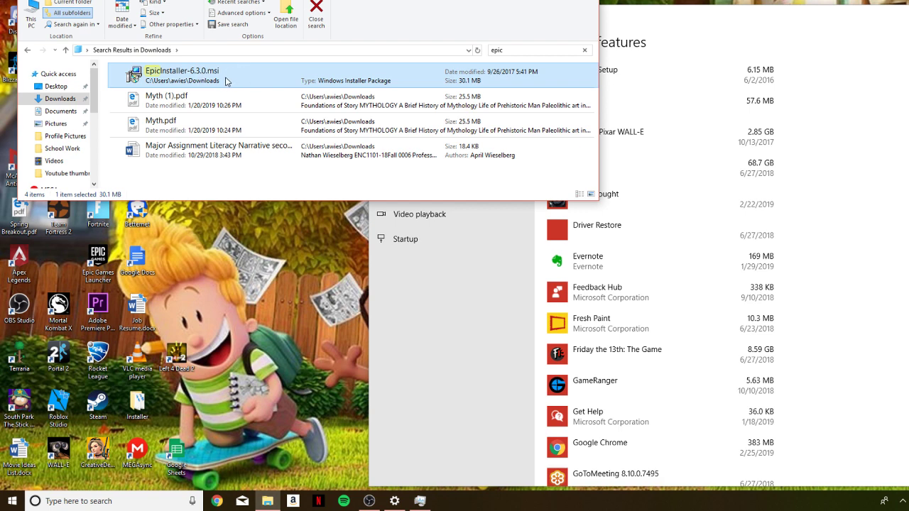
Delete EpicInstaller-6.3.0.msi, dismiss the Item Not Found notice, and close File Explorer
{"action": "right_click", "coordinate": [226, 79]}
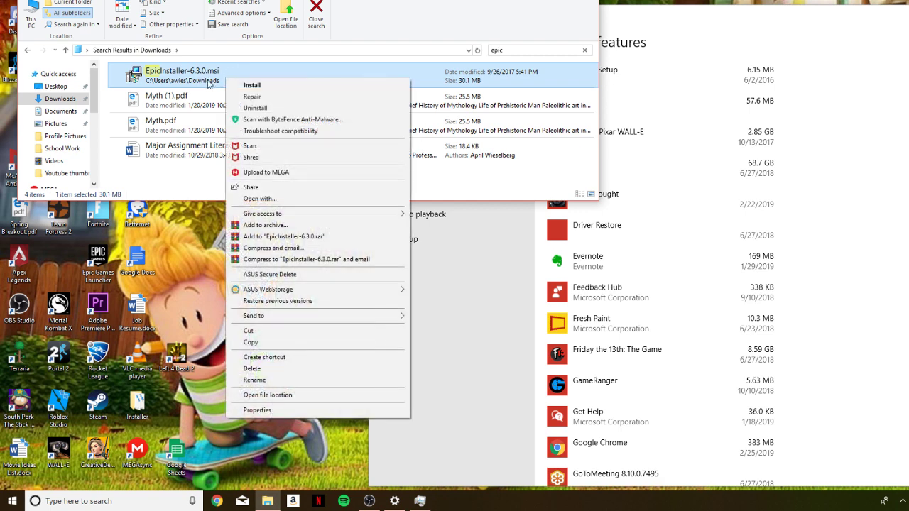
{"action": "left_click", "coordinate": [297, 371]}
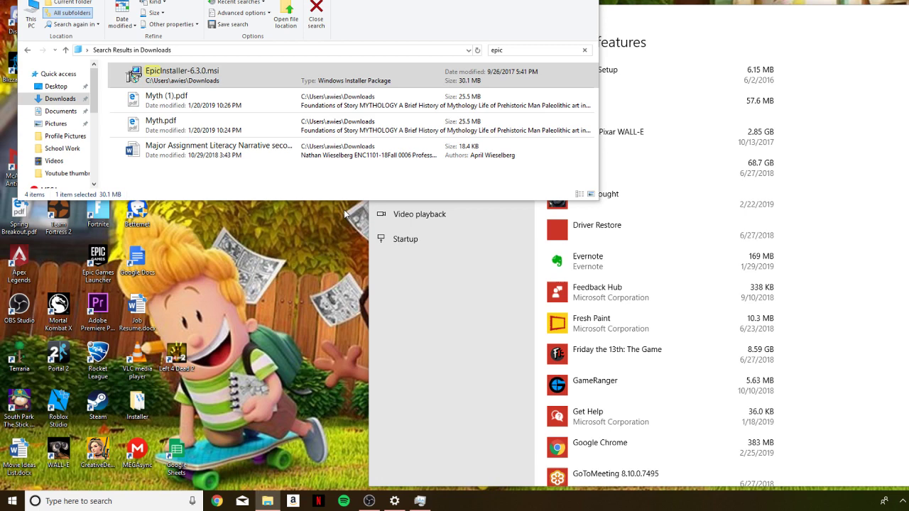
{"action": "right_click", "coordinate": [195, 80]}
{"action": "left_click", "coordinate": [251, 307]}
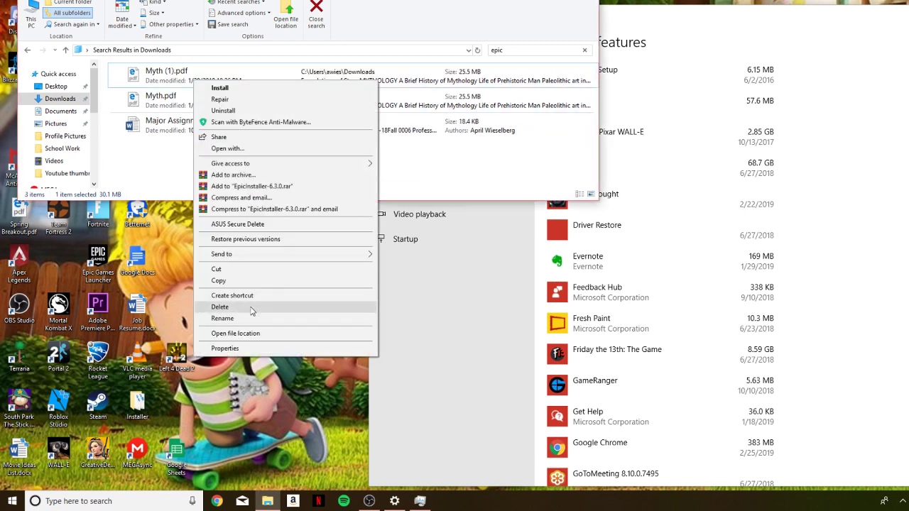
{"action": "left_click", "coordinate": [348, 88]}
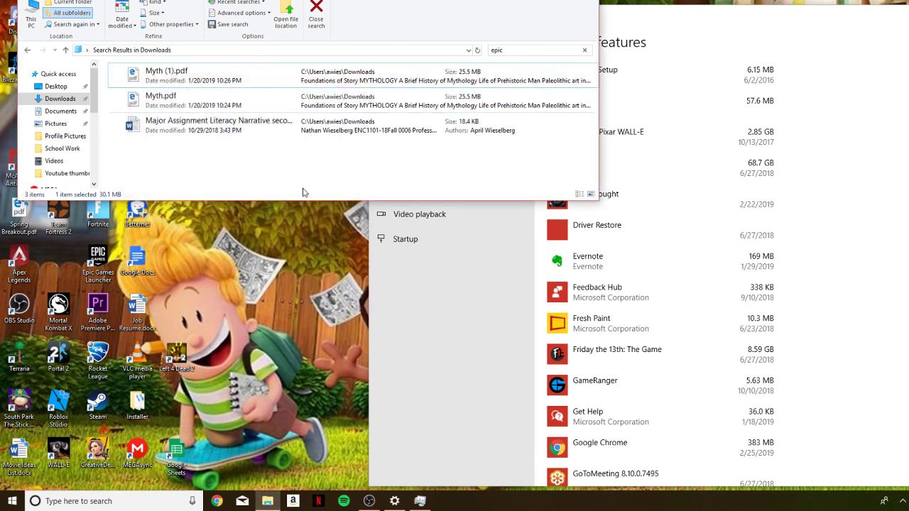
{"action": "key", "text": "alt+F4"}
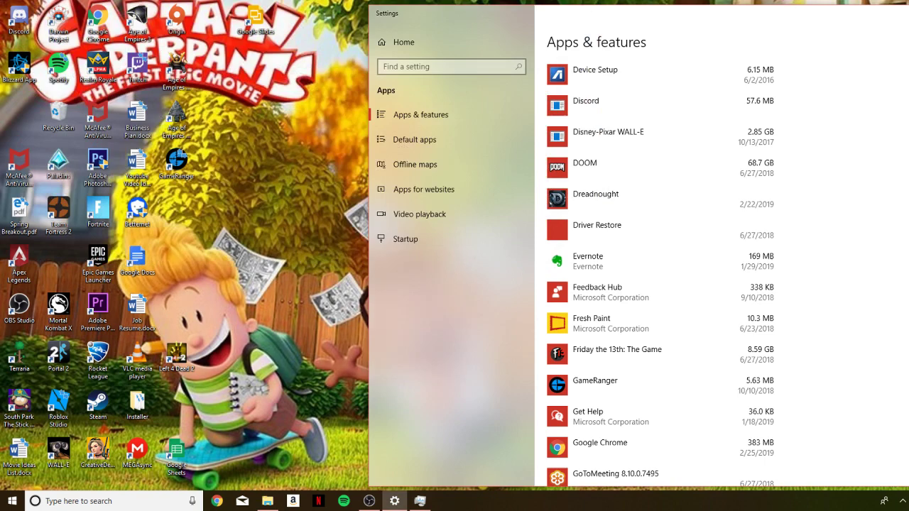
Close the Settings window and delete the Epic Games Launcher desktop icon via its context menu
{"action": "key", "text": "alt+F4"}
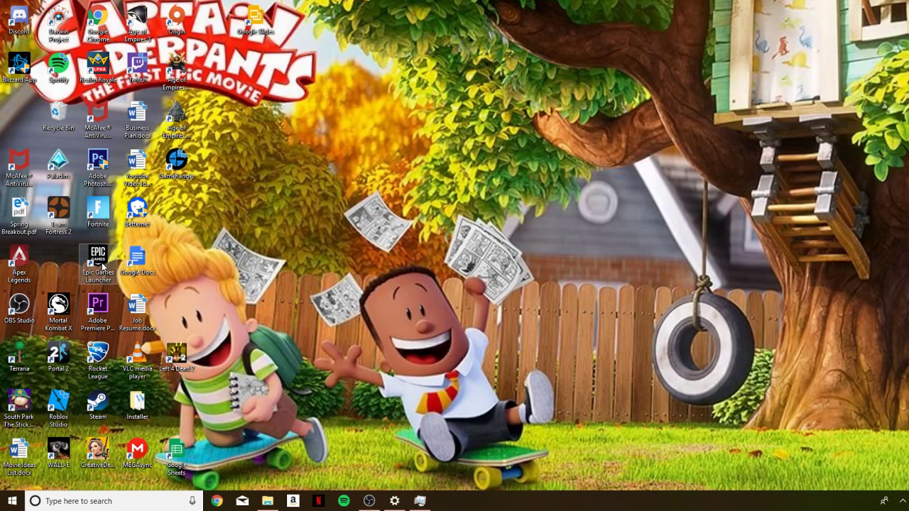
{"action": "right_click", "coordinate": [103, 267]}
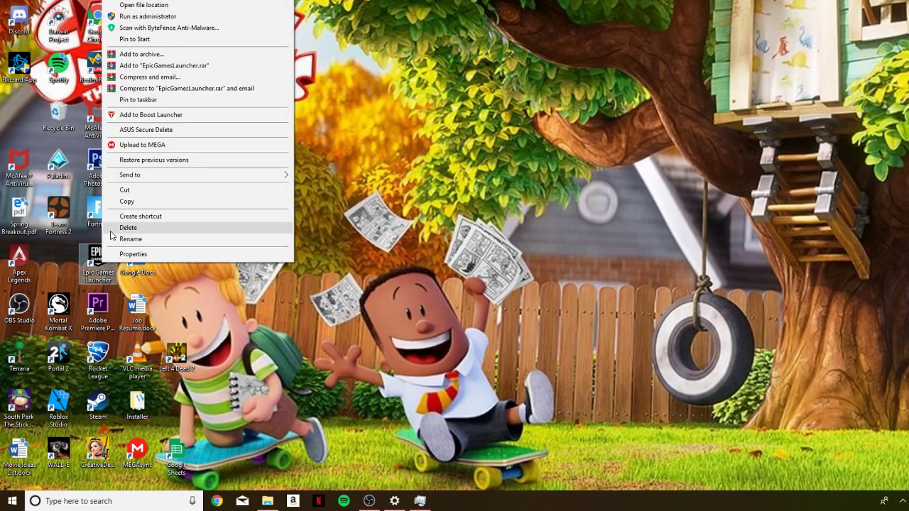
{"action": "left_click", "coordinate": [65, 262]}
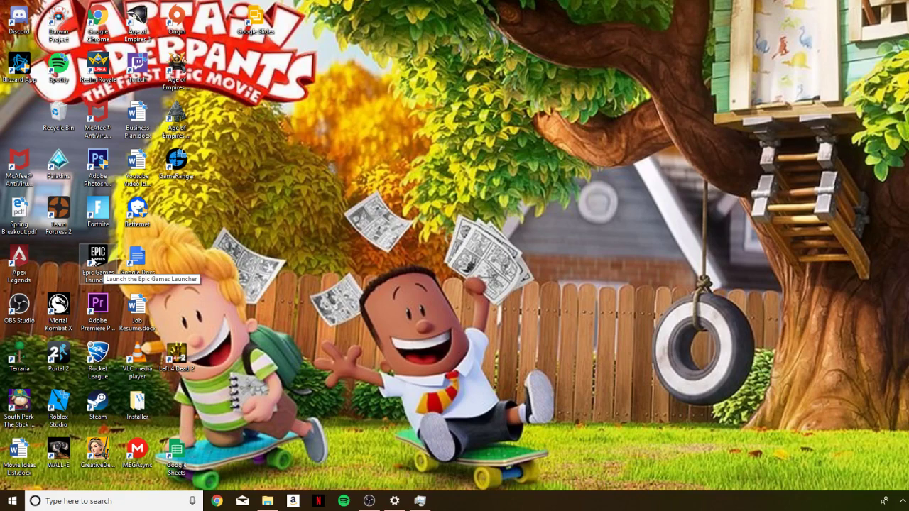
{"action": "right_click", "coordinate": [93, 262]}
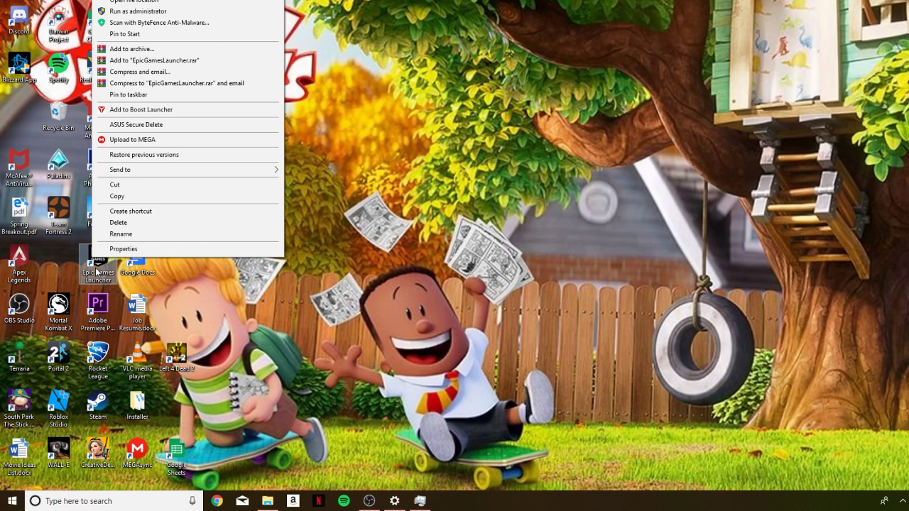
{"action": "left_click", "coordinate": [122, 224]}
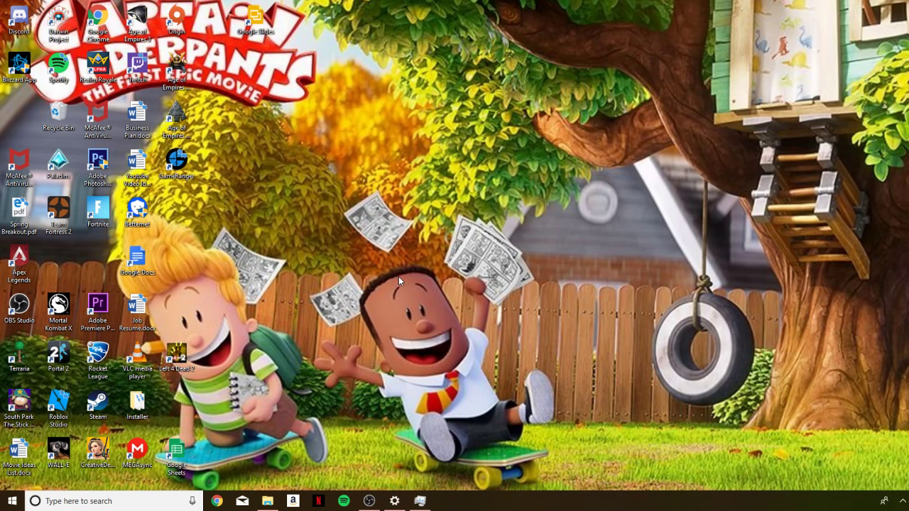